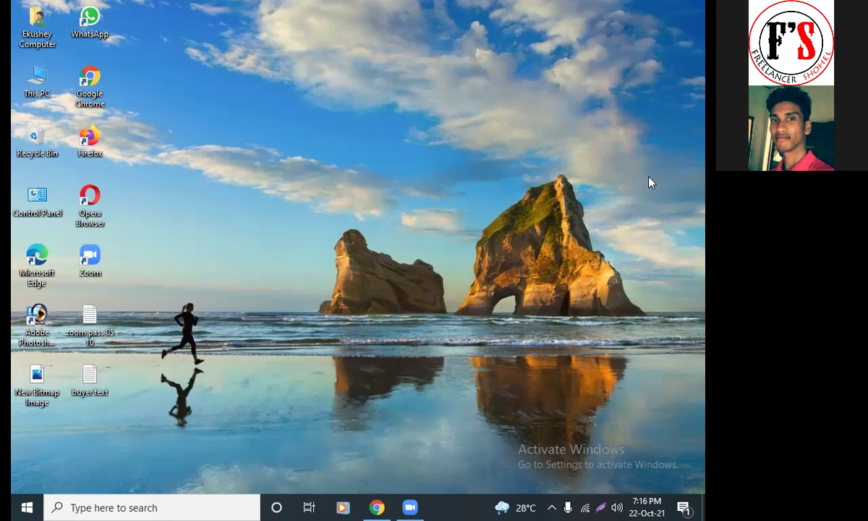
Search Windows for regedit, open Registry Editor and select the HKEY_LOCAL_MACHINE key
{"action": "left_click", "coordinate": [160, 507]}
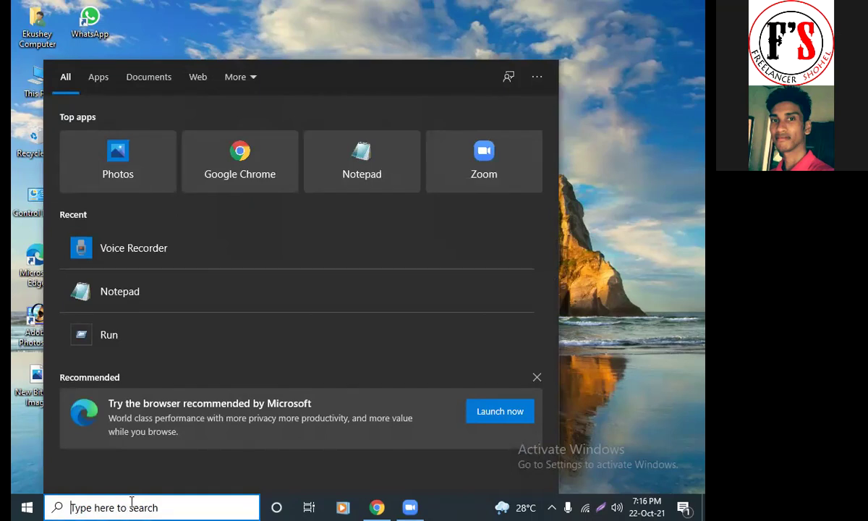
{"action": "type", "text": "run"}
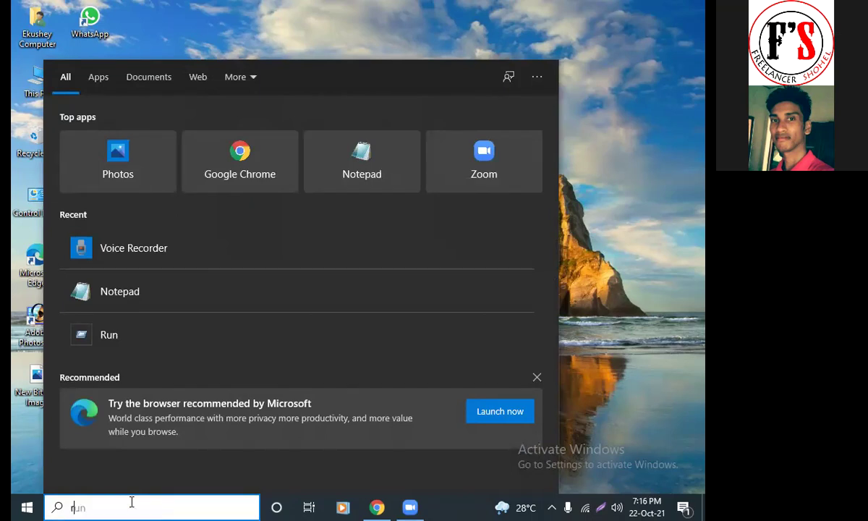
{"action": "type", "text": "regedit"}
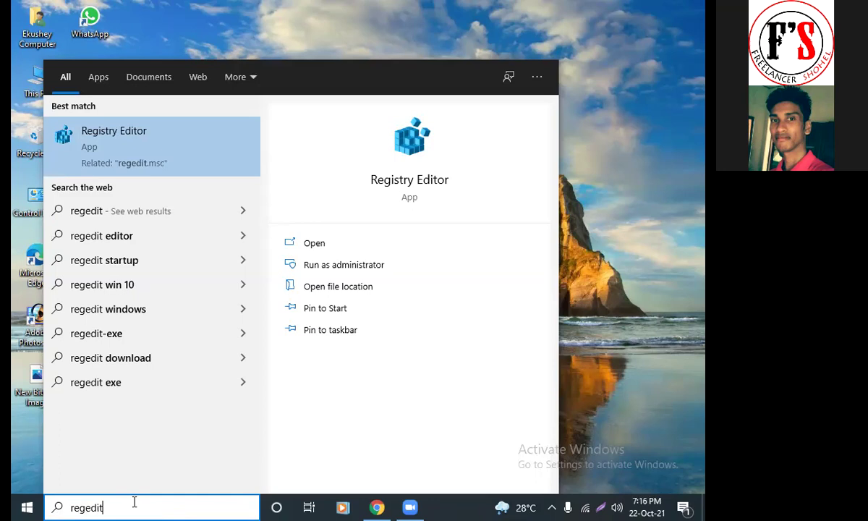
{"action": "key", "text": "Return"}
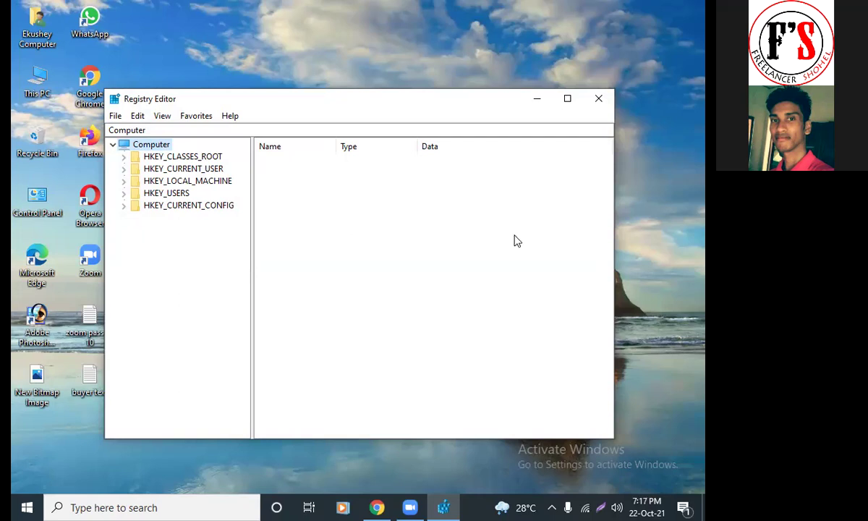
{"action": "left_click", "coordinate": [194, 182]}
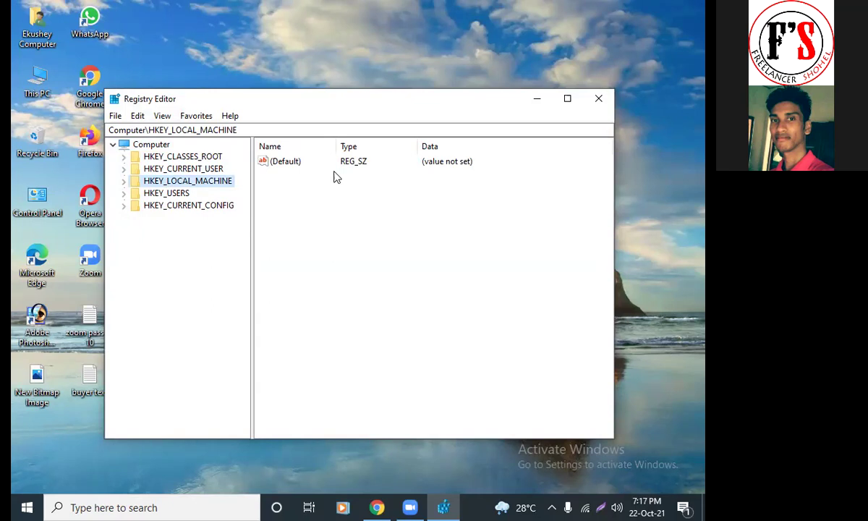
{"action": "left_click", "coordinate": [282, 164]}
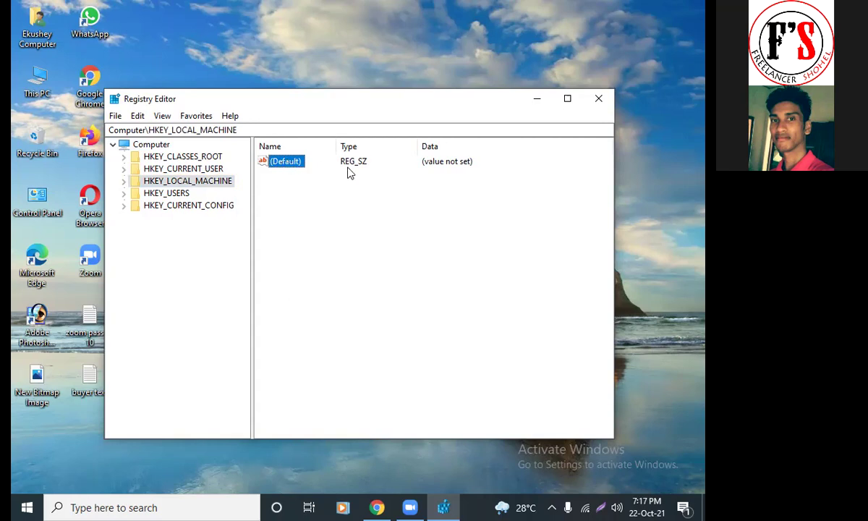
{"action": "right_click", "coordinate": [264, 166]}
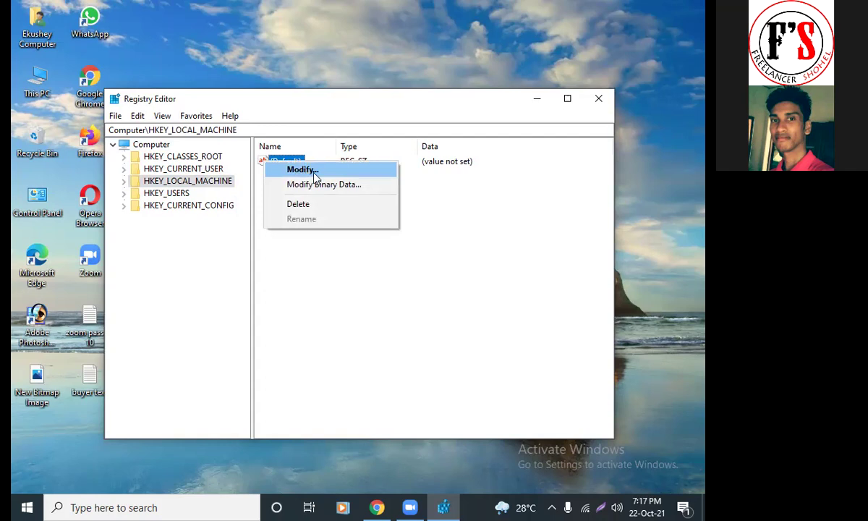
{"action": "left_click", "coordinate": [339, 260]}
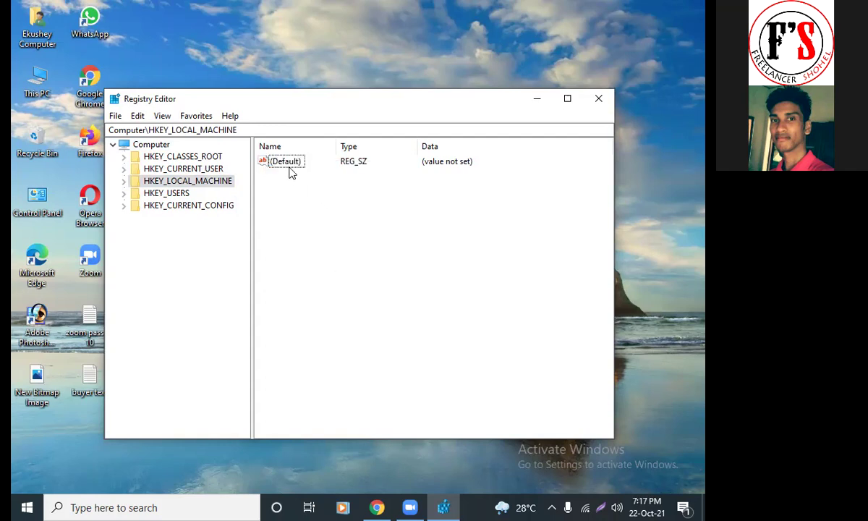
{"action": "right_click", "coordinate": [289, 163]}
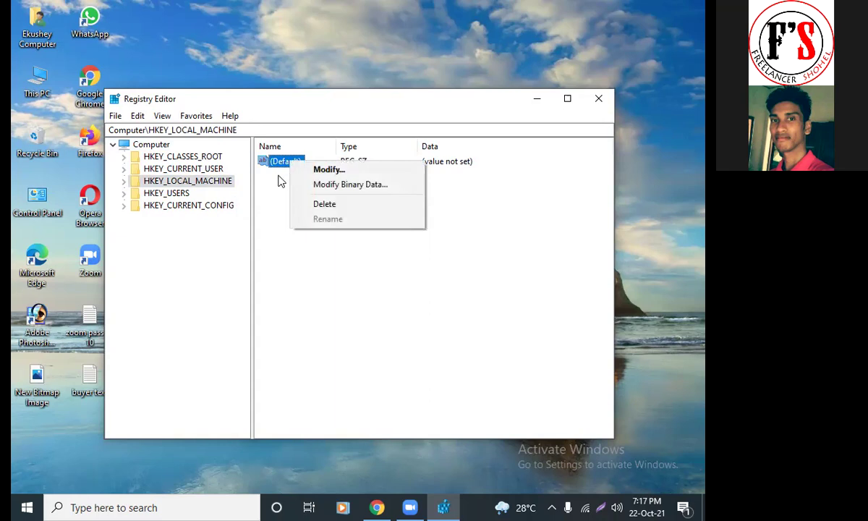
{"action": "left_click", "coordinate": [281, 181]}
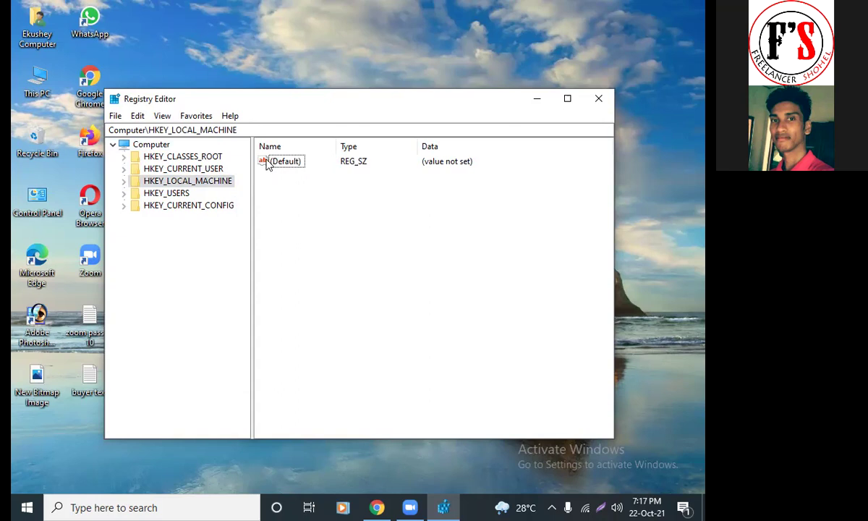
{"action": "right_click", "coordinate": [265, 163]}
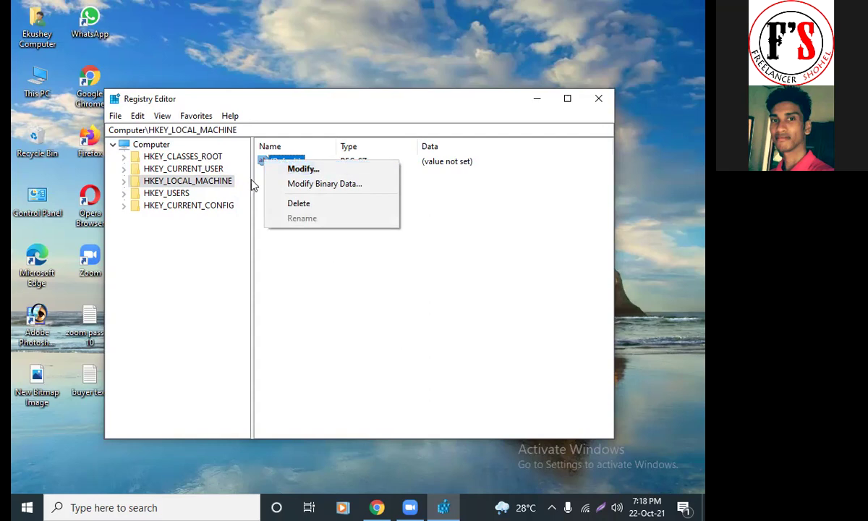
{"action": "left_click", "coordinate": [264, 172]}
{"action": "left_click", "coordinate": [264, 163]}
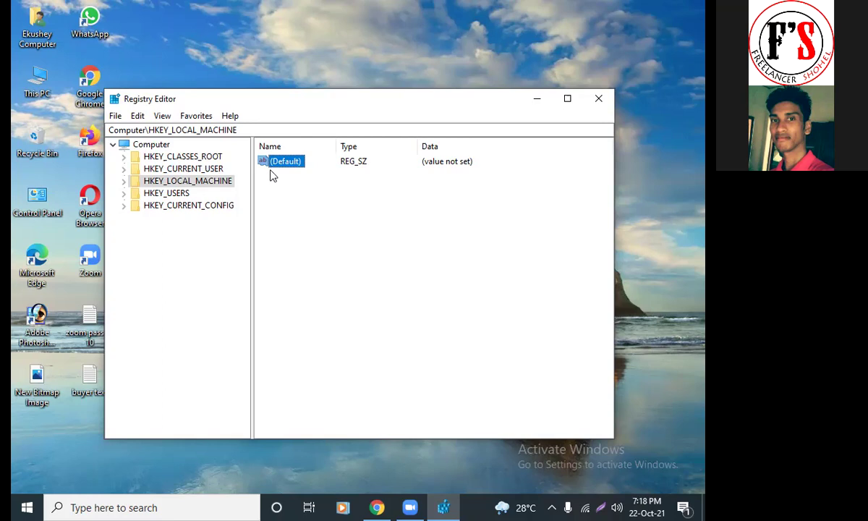
{"action": "left_click", "coordinate": [270, 175]}
Expand HKEY_LOCAL_MACHINE down through SYSTEM and CurrentControlSet to the Services key
{"action": "left_click", "coordinate": [122, 181]}
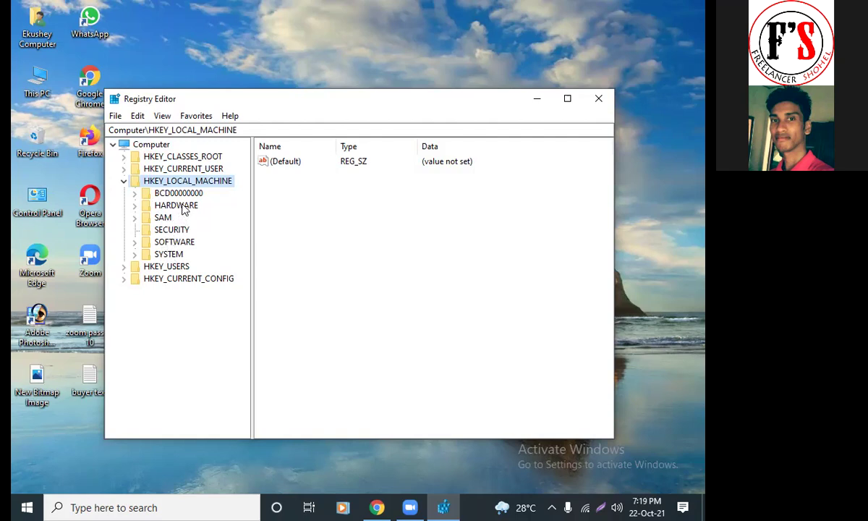
{"action": "left_click", "coordinate": [174, 255]}
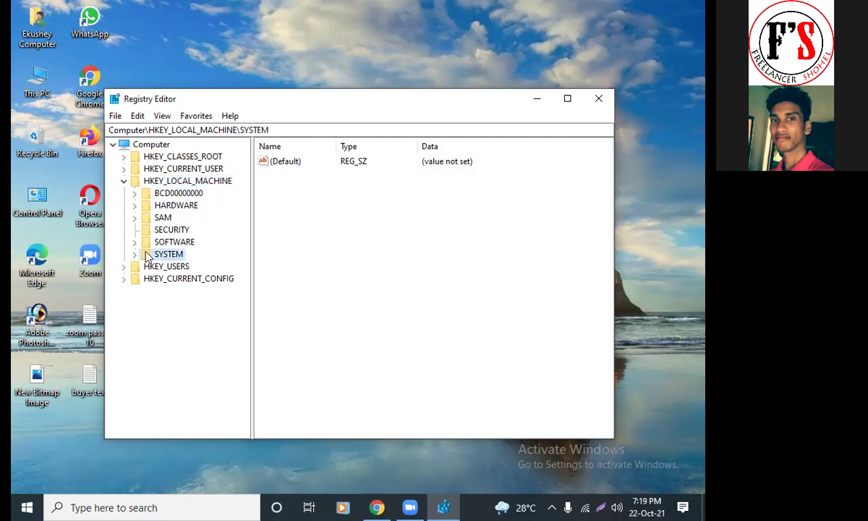
{"action": "double_click", "coordinate": [158, 259]}
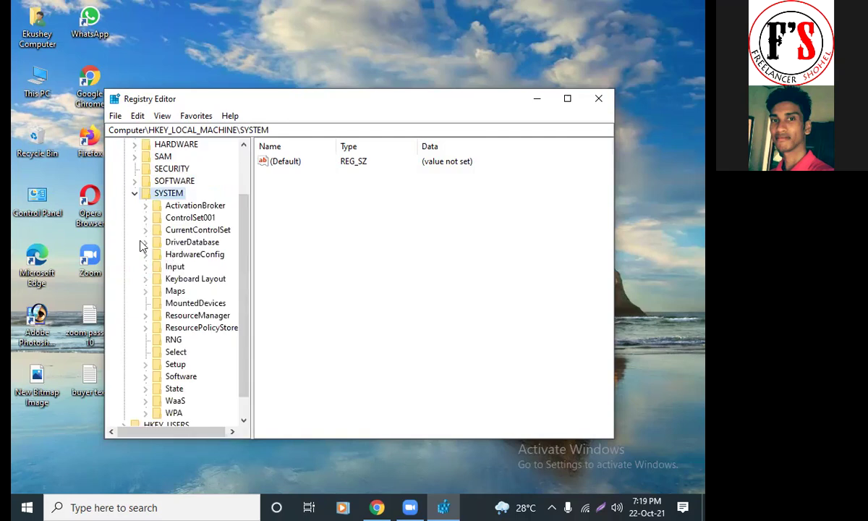
{"action": "scroll", "coordinate": [142, 246], "scroll_direction": "down", "scroll_amount": 1}
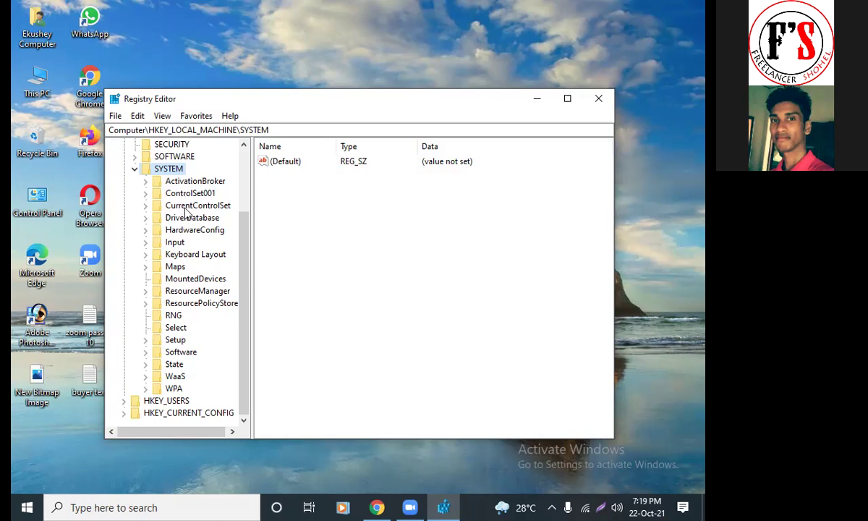
{"action": "left_click", "coordinate": [220, 209]}
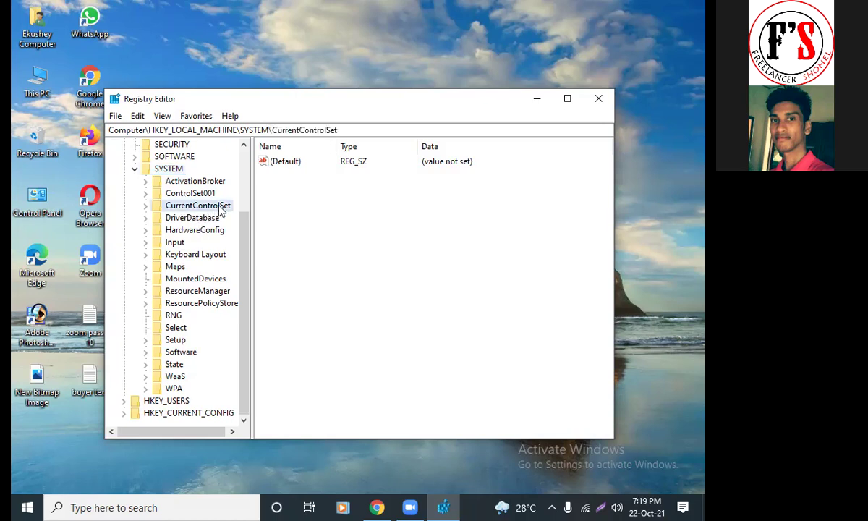
{"action": "double_click", "coordinate": [220, 208]}
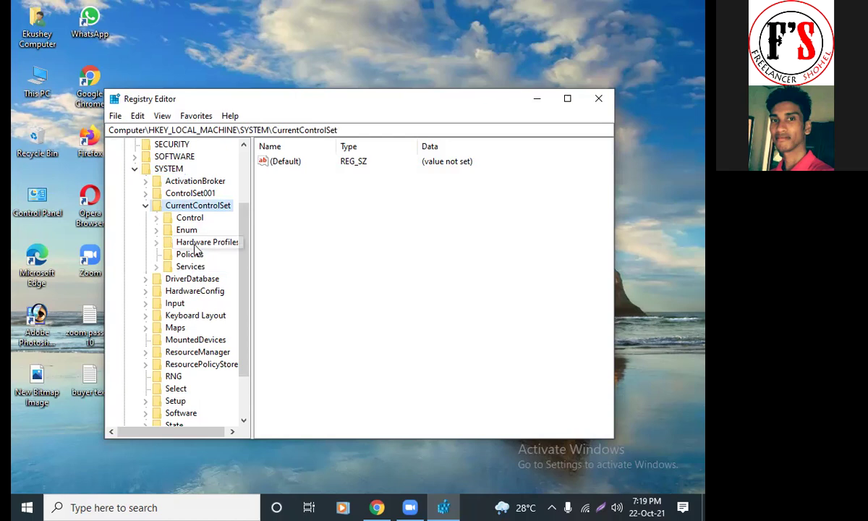
{"action": "left_click", "coordinate": [196, 268]}
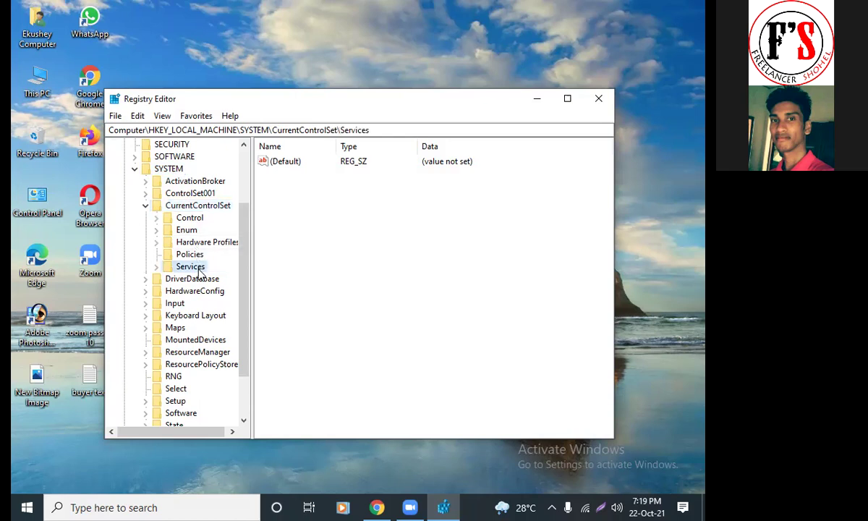
{"action": "double_click", "coordinate": [197, 268]}
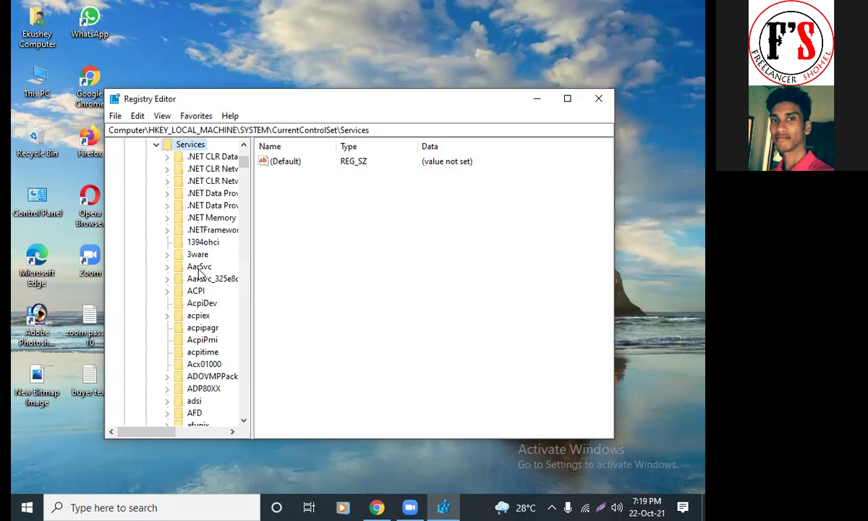
Find the svsvc key among the Services subkeys, select it and expand it
{"action": "scroll", "coordinate": [198, 272], "scroll_direction": "down", "scroll_amount": 10}
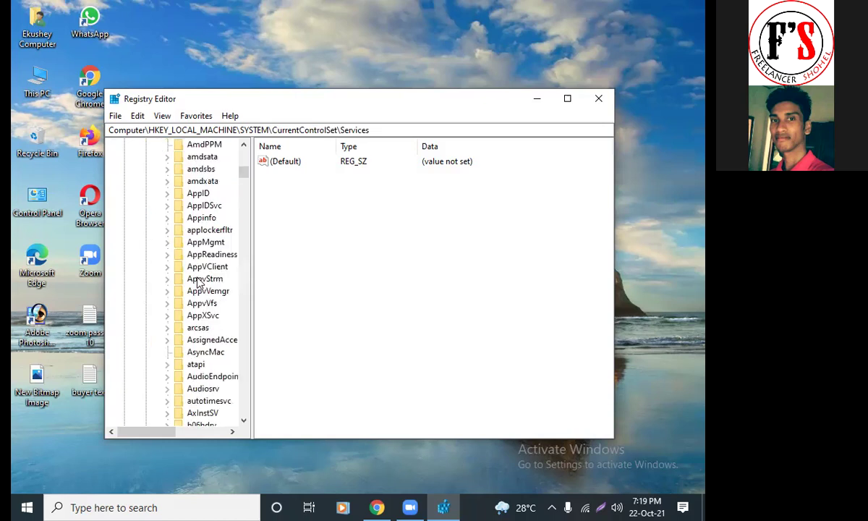
{"action": "scroll", "coordinate": [224, 275], "scroll_direction": "down", "scroll_amount": 20}
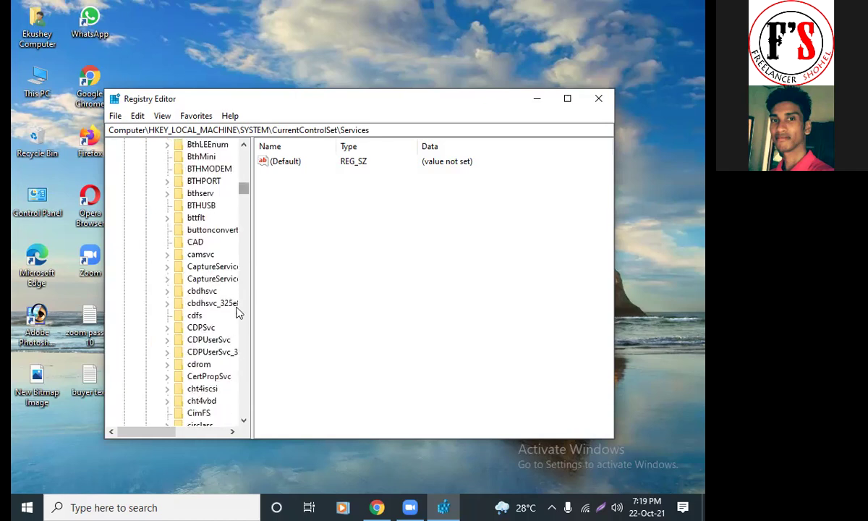
{"action": "left_click", "coordinate": [244, 408]}
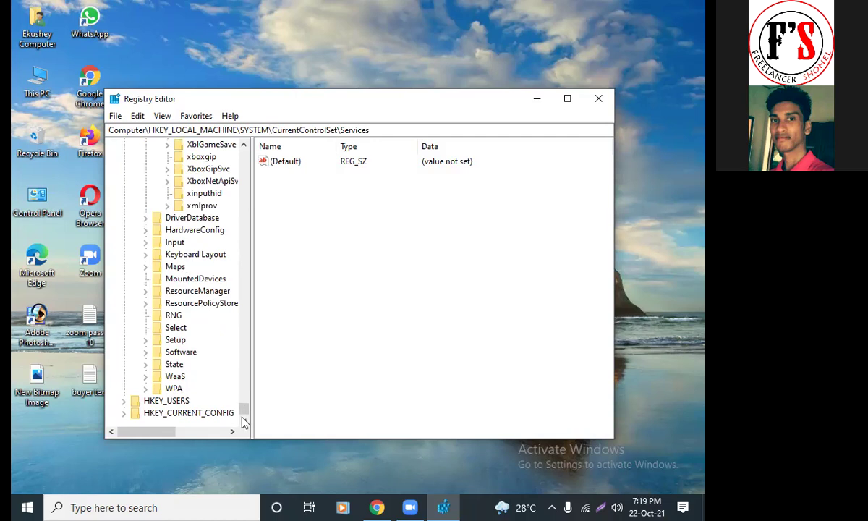
{"action": "scroll", "coordinate": [243, 411], "scroll_direction": "up", "scroll_amount": 6}
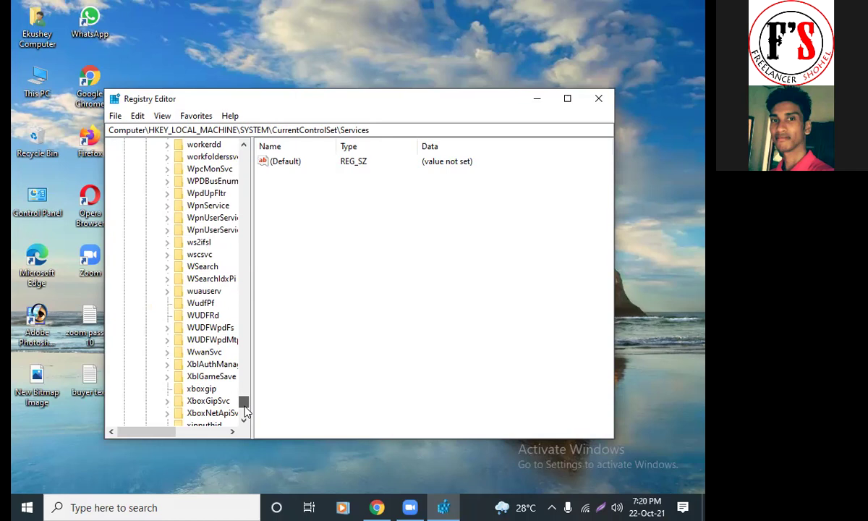
{"action": "scroll", "coordinate": [245, 410], "scroll_direction": "up", "scroll_amount": 2}
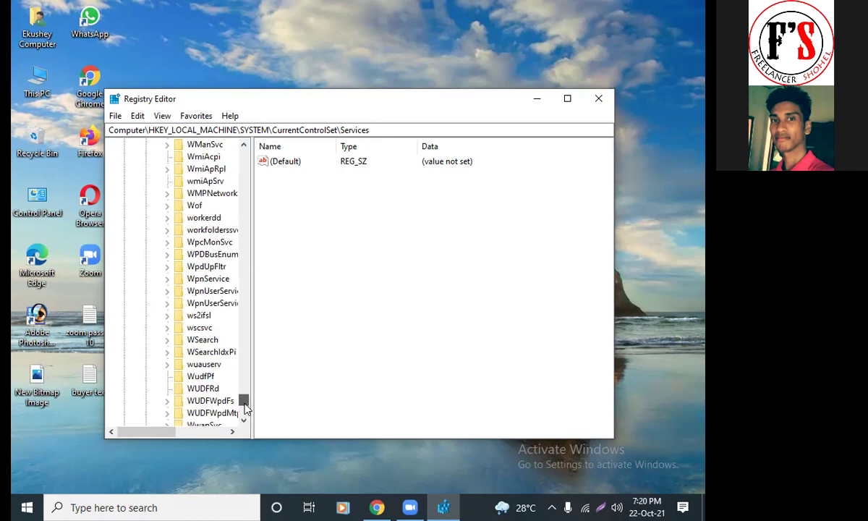
{"action": "scroll", "coordinate": [245, 409], "scroll_direction": "up", "scroll_amount": 4}
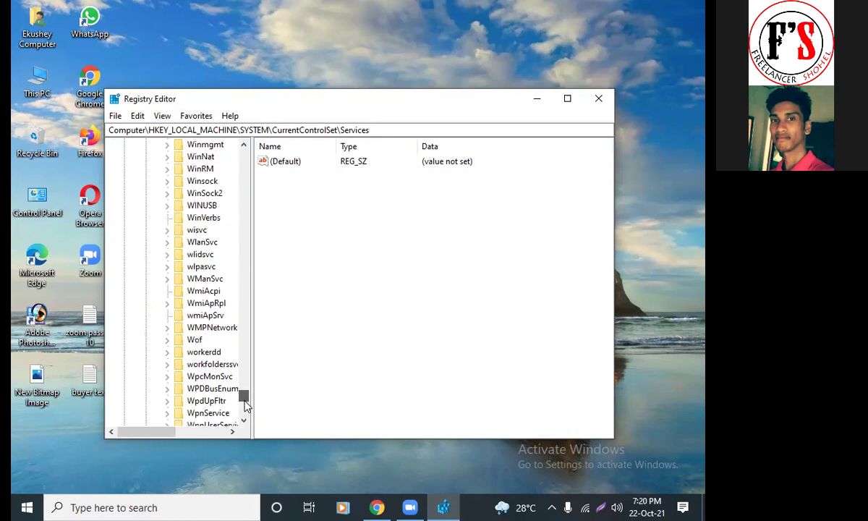
{"action": "scroll", "coordinate": [245, 407], "scroll_direction": "up", "scroll_amount": 1}
{"action": "scroll", "coordinate": [245, 399], "scroll_direction": "up", "scroll_amount": 3}
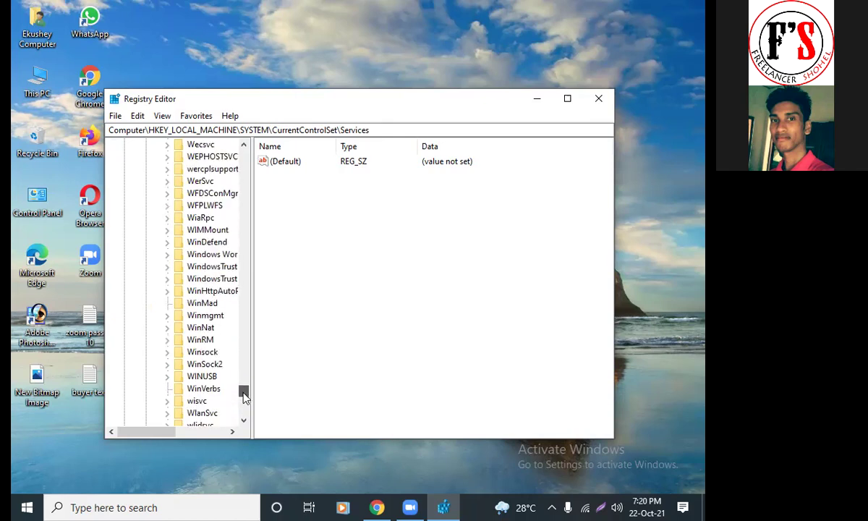
{"action": "left_click_drag", "start_coordinate": [244, 396], "coordinate": [244, 345]}
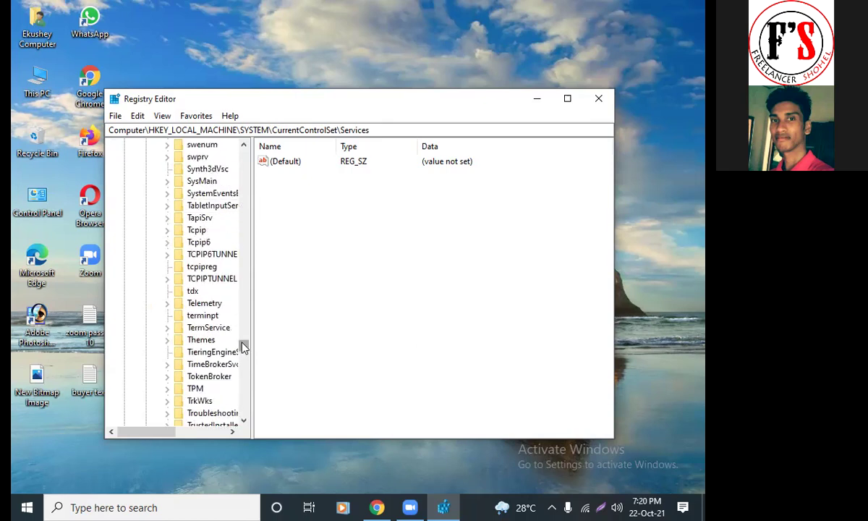
{"action": "scroll", "coordinate": [226, 321], "scroll_direction": "up", "scroll_amount": 6}
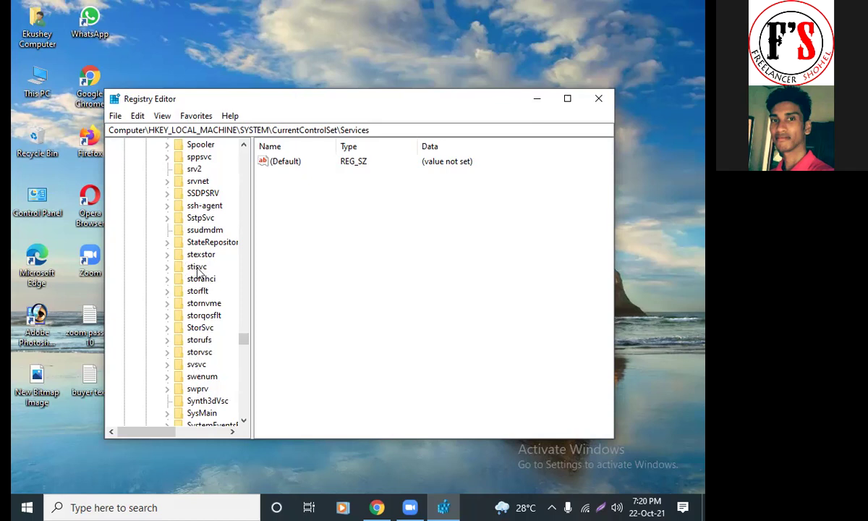
{"action": "left_click", "coordinate": [196, 365]}
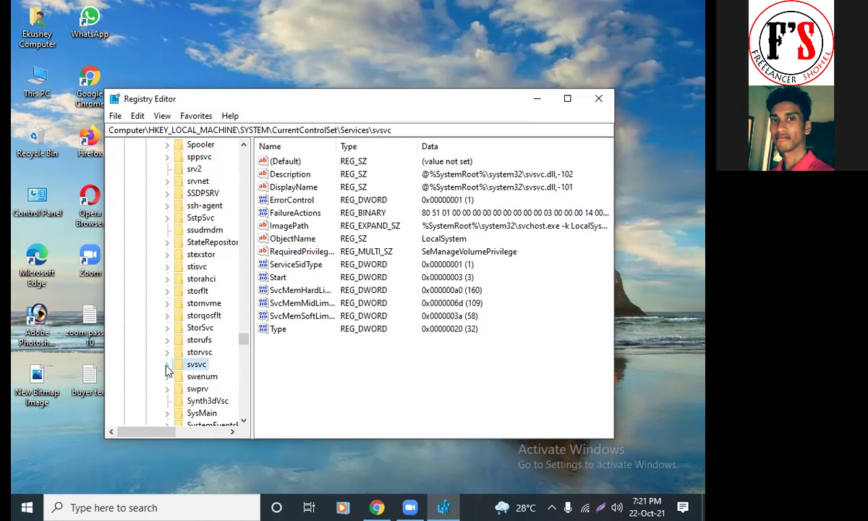
{"action": "left_click", "coordinate": [167, 364]}
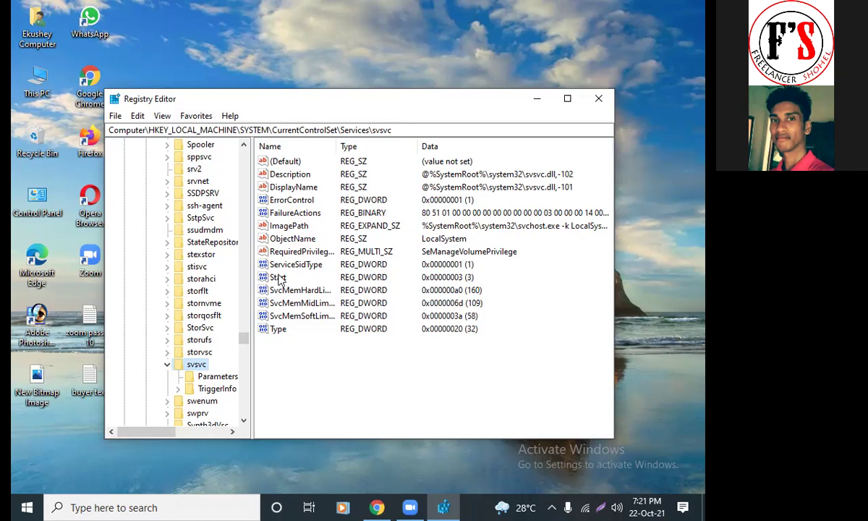
Set the value data of the svsvc key's Start DWORD to 4 and save it
{"action": "left_click", "coordinate": [279, 279]}
{"action": "left_click", "coordinate": [277, 281]}
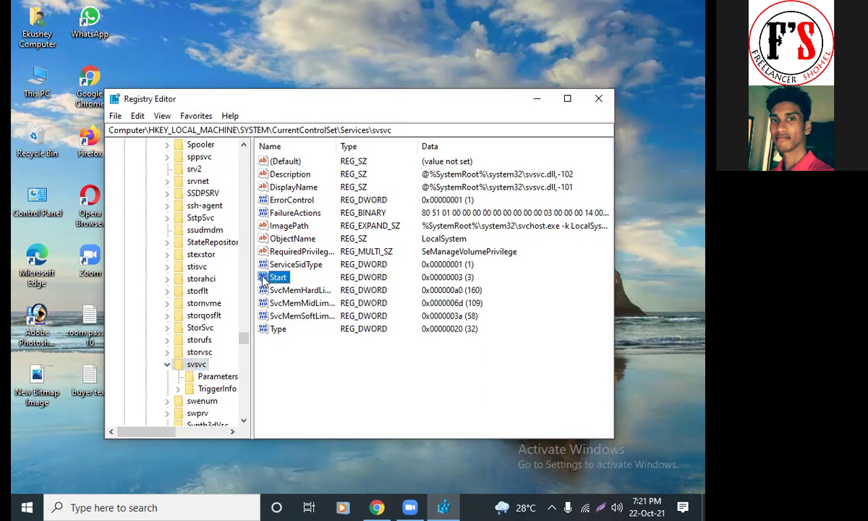
{"action": "double_click", "coordinate": [272, 279]}
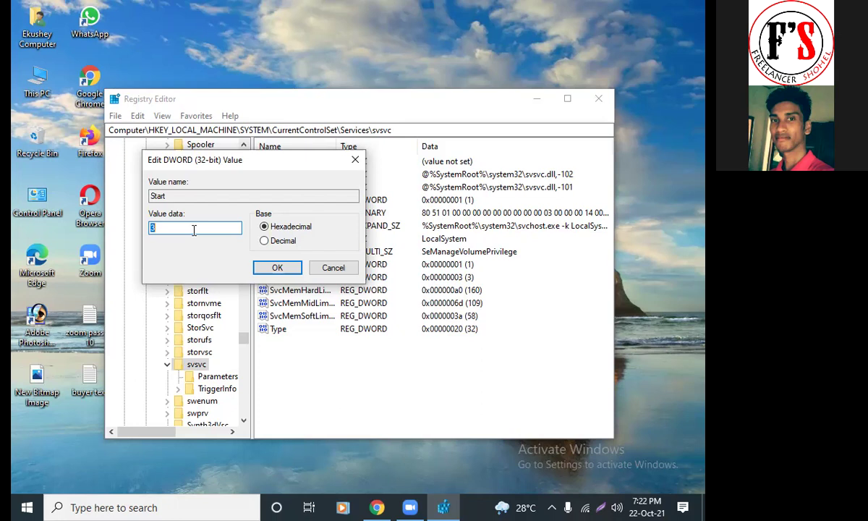
{"action": "key", "text": "BackSpace"}
{"action": "type", "text": "4"}
{"action": "left_click", "coordinate": [277, 267]}
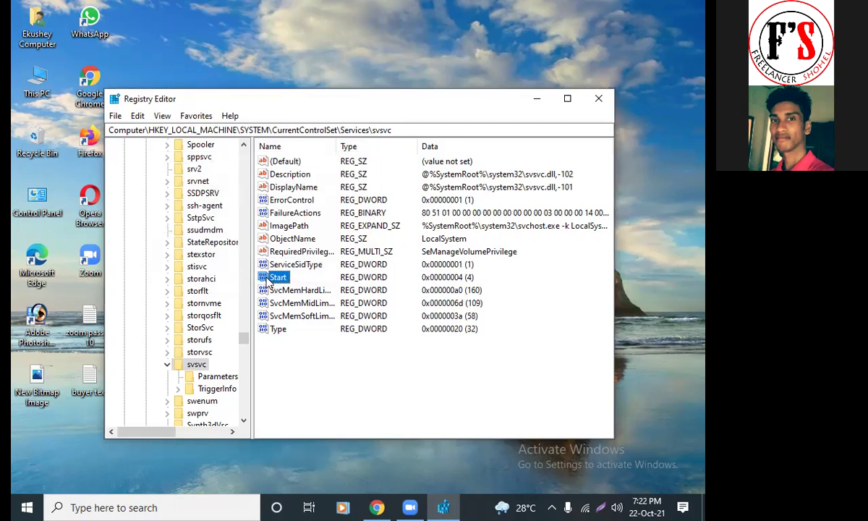
Open the svsvc key's Start DWORD for editing, check its value data and accept it without changes
{"action": "right_click", "coordinate": [275, 281]}
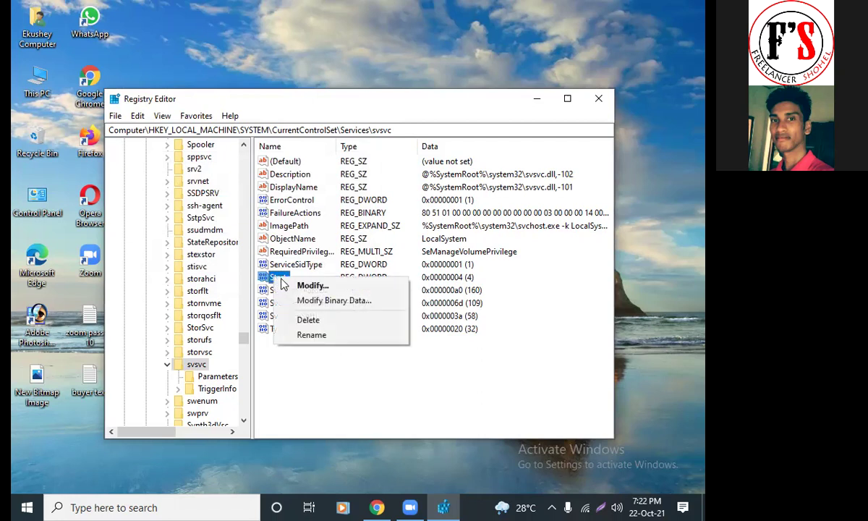
{"action": "left_click", "coordinate": [287, 336]}
{"action": "left_click", "coordinate": [277, 282]}
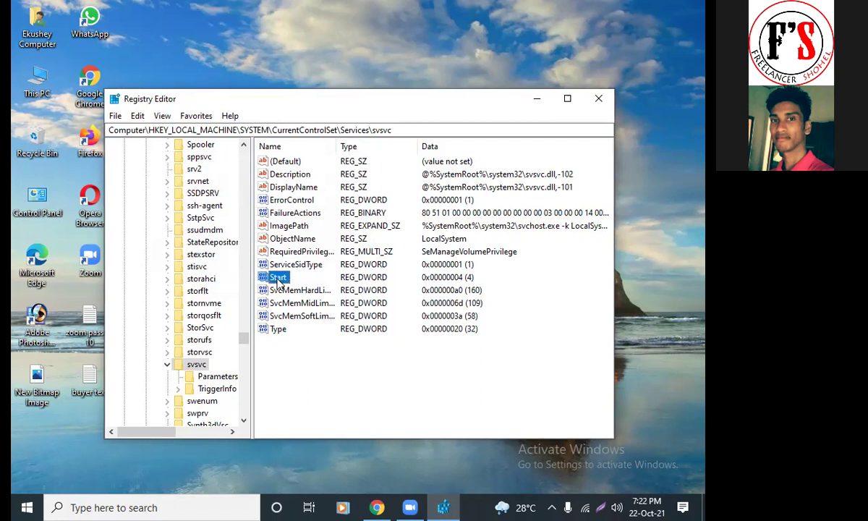
{"action": "right_click", "coordinate": [279, 282]}
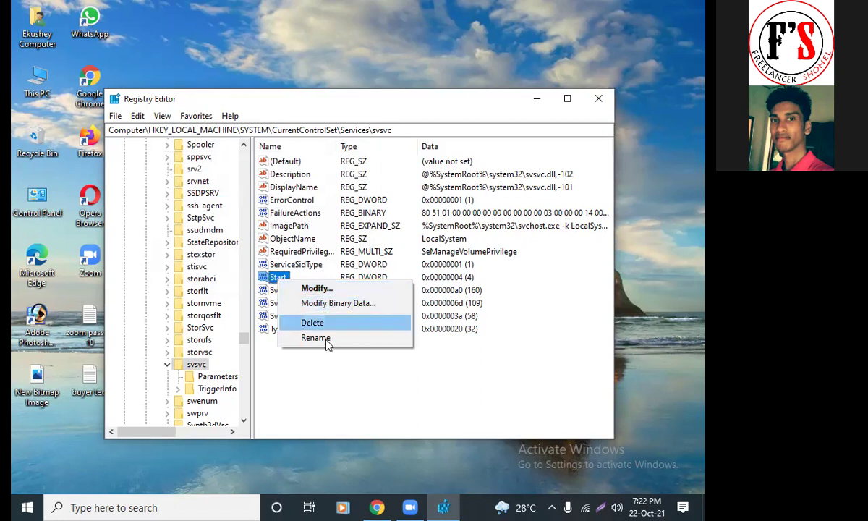
{"action": "left_click", "coordinate": [325, 291]}
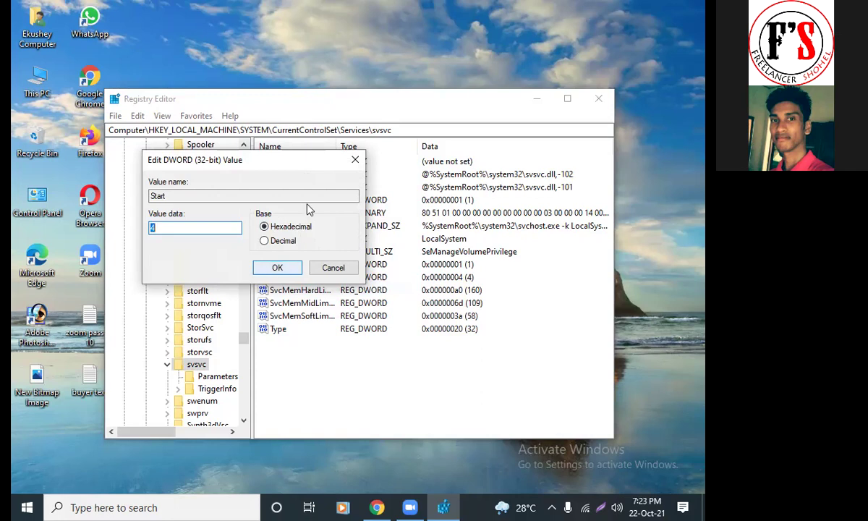
{"action": "left_click", "coordinate": [273, 269]}
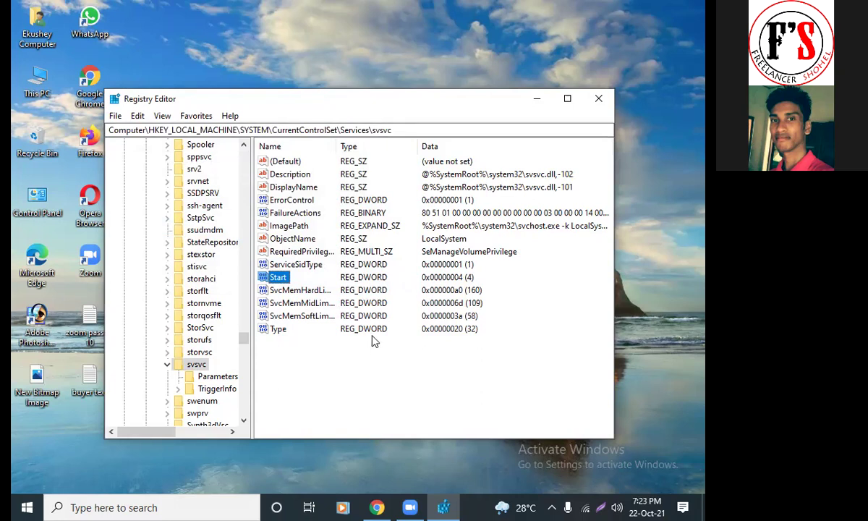
Close Registry Editor and bring up the Windows power options with Sleep, Shut down and Restart
{"action": "left_click", "coordinate": [598, 102]}
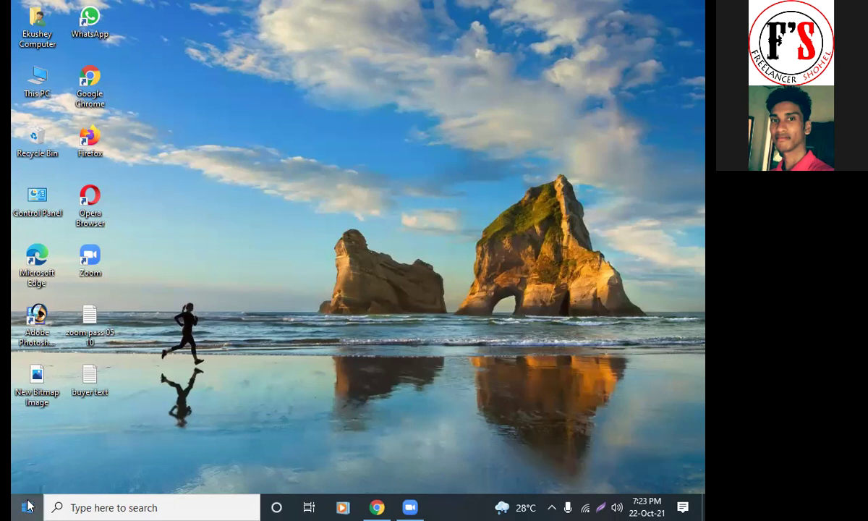
{"action": "left_click", "coordinate": [27, 506]}
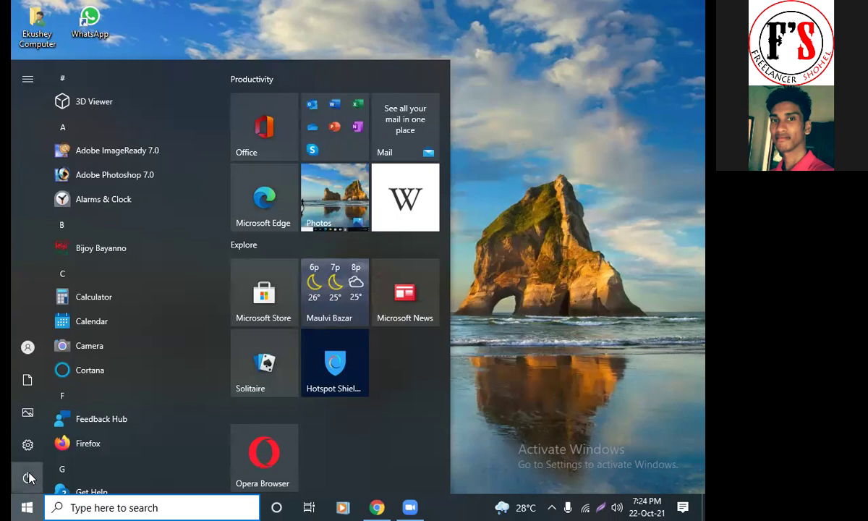
{"action": "left_click", "coordinate": [27, 477]}
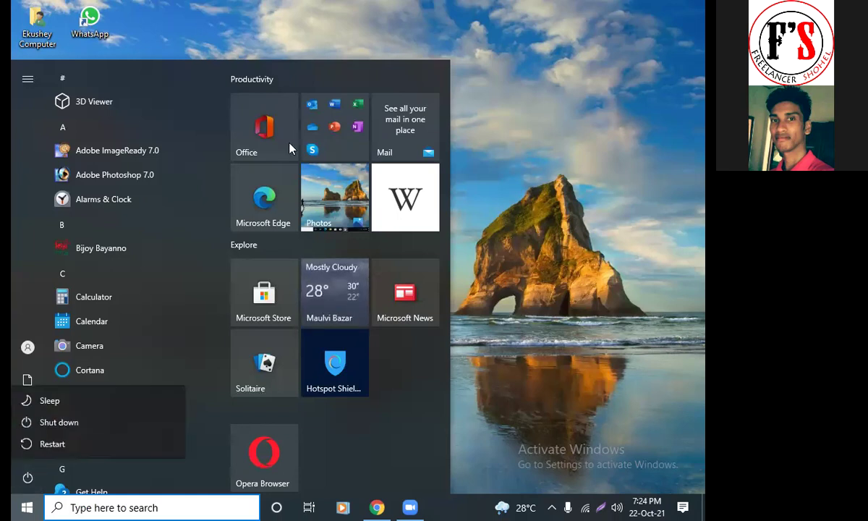